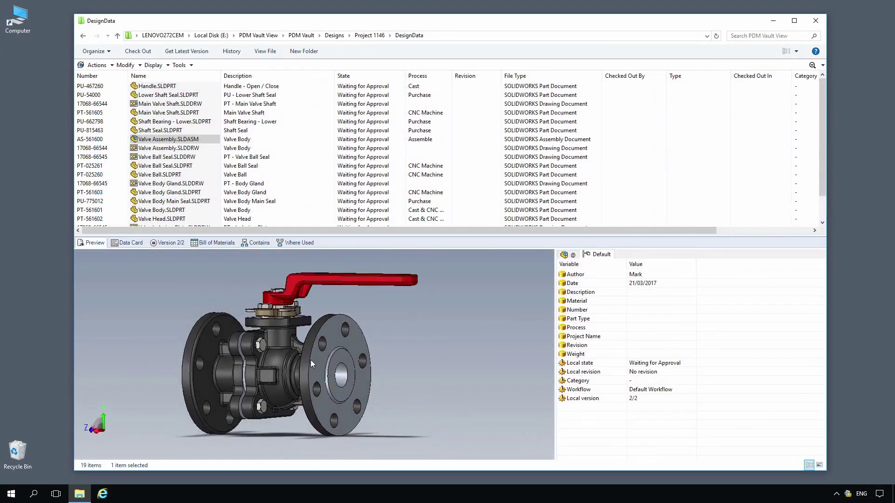
Rotate the Valve Assembly preview in the PDM vault's DesignData folder
drag(310, 360, 385, 406)
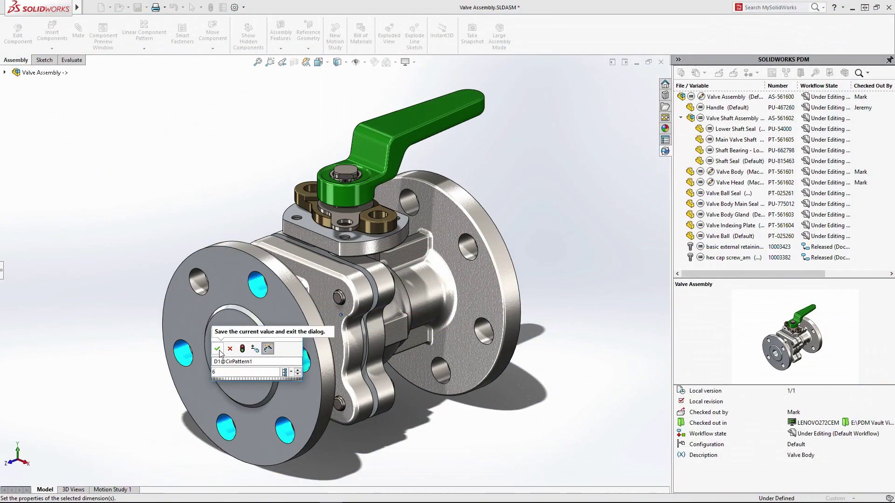
Confirm the new flange hole count and save the Valve Assembly
click(217, 349)
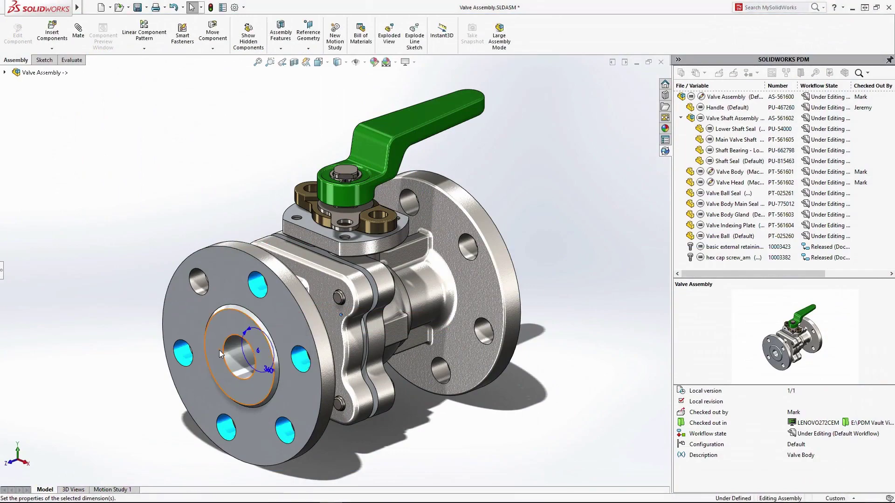
key(ctrl+s)
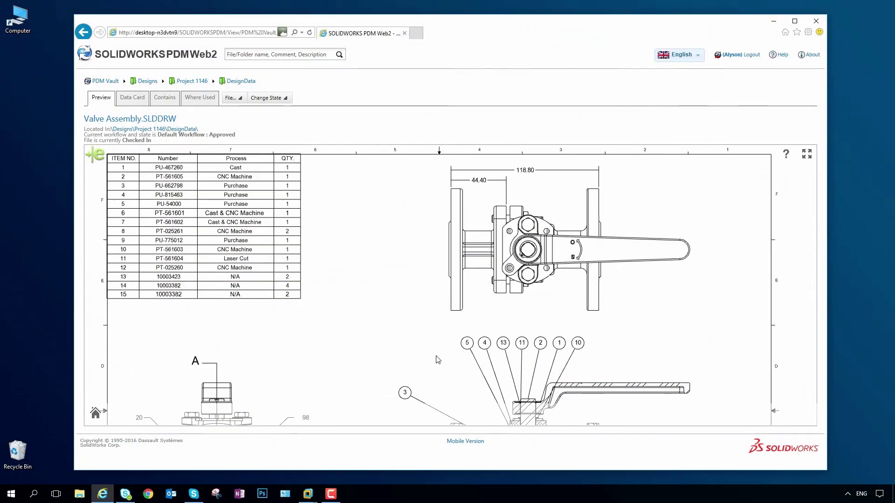
drag(438, 359, 435, 189)
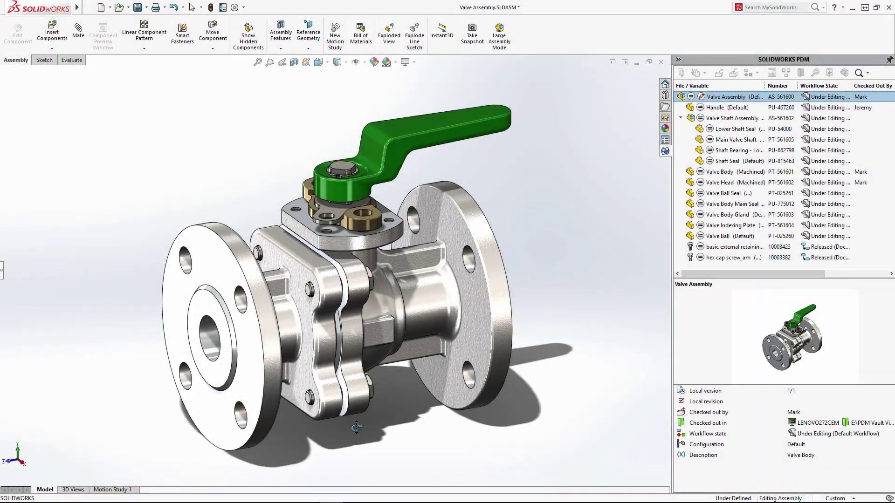
middle_drag(352, 431, 370, 431)
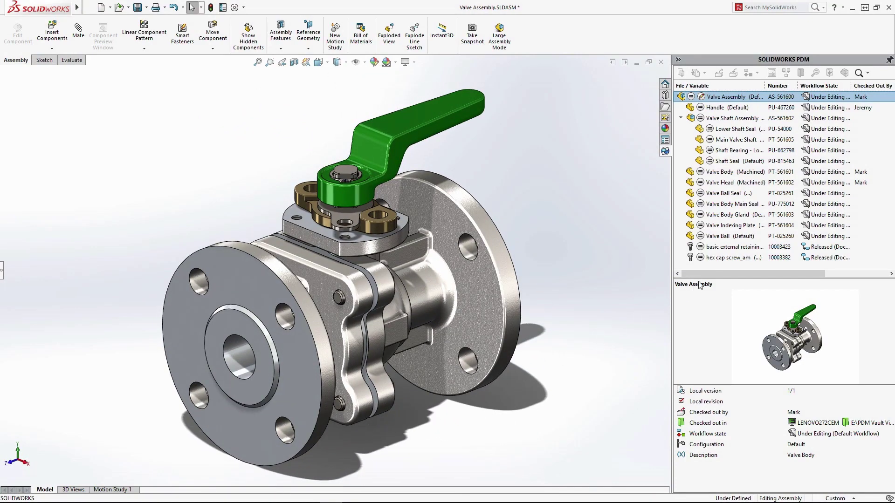
Highlight the Valve Body and Valve Head parts in the model from the PDM list
mouse_move(706, 274)
mouse_down()
mouse_move(773, 281)
mouse_move(697, 280)
mouse_up()
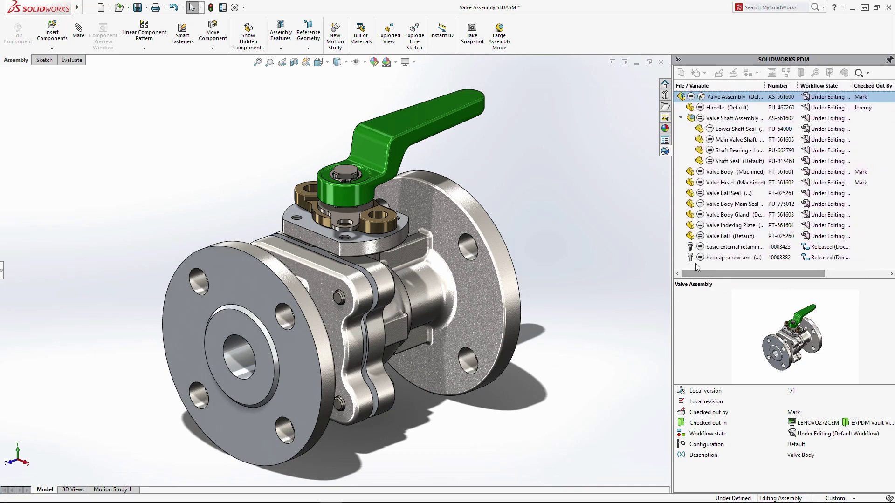
click(725, 172)
click(722, 183)
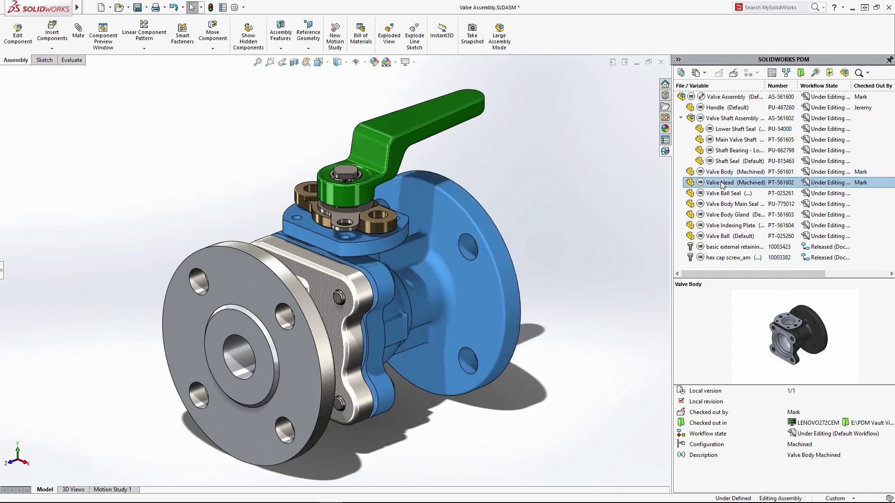
key(Escape)
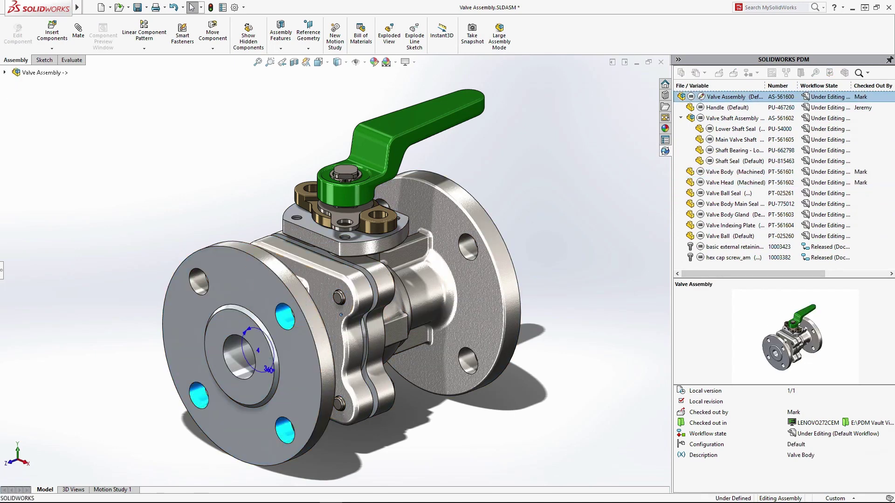
Change the flange hole pattern count to 6 and save the assembly
click(263, 358)
text(6)
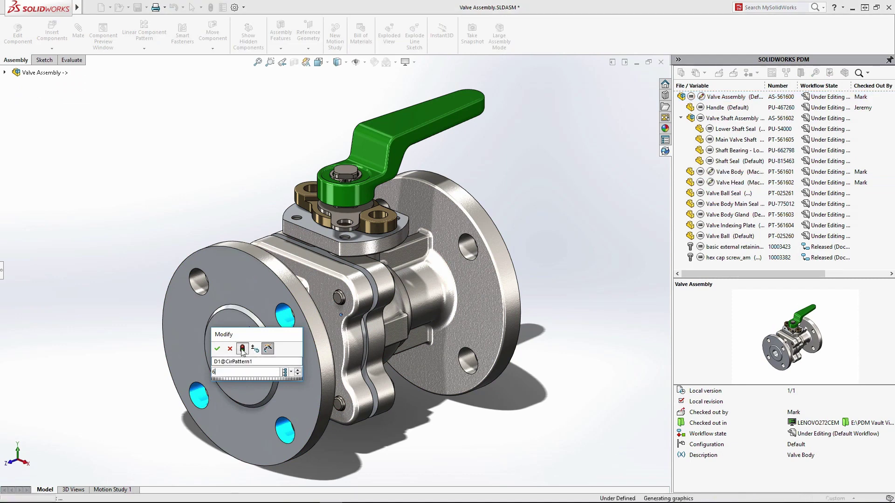
click(217, 349)
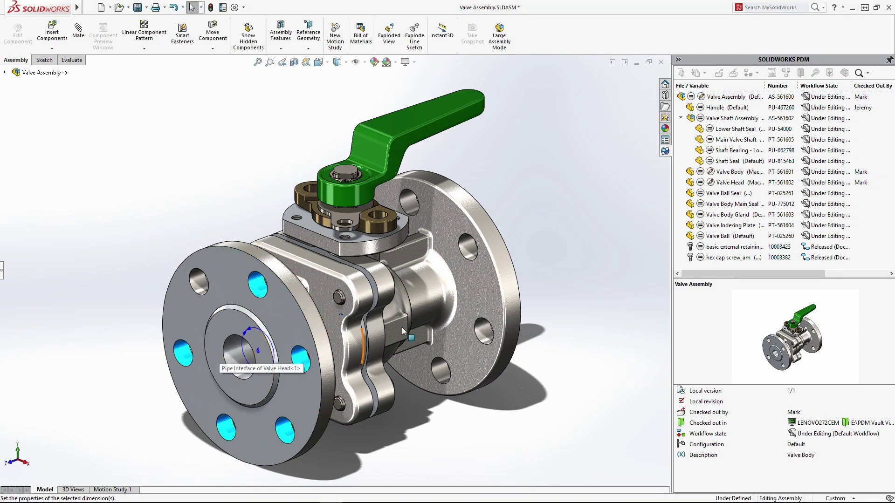
key(ctrl+s)
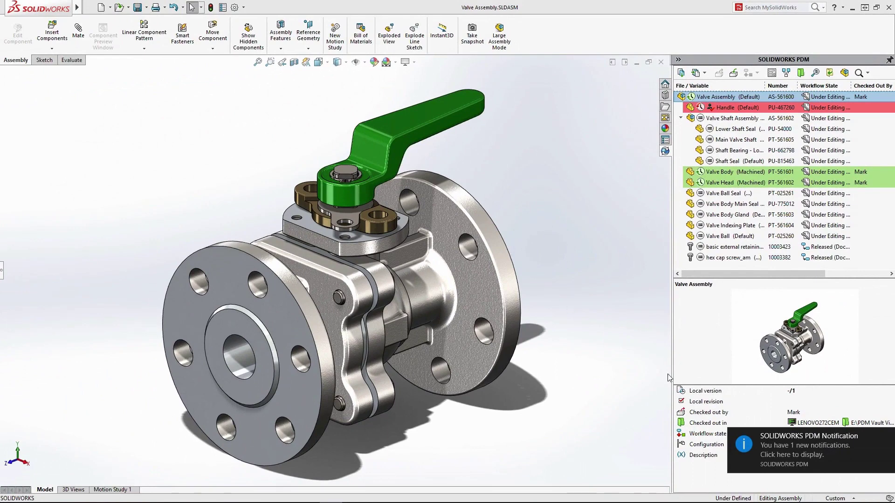
Read the PDM notification and get the latest Handle version, now red and 130mm long
click(787, 452)
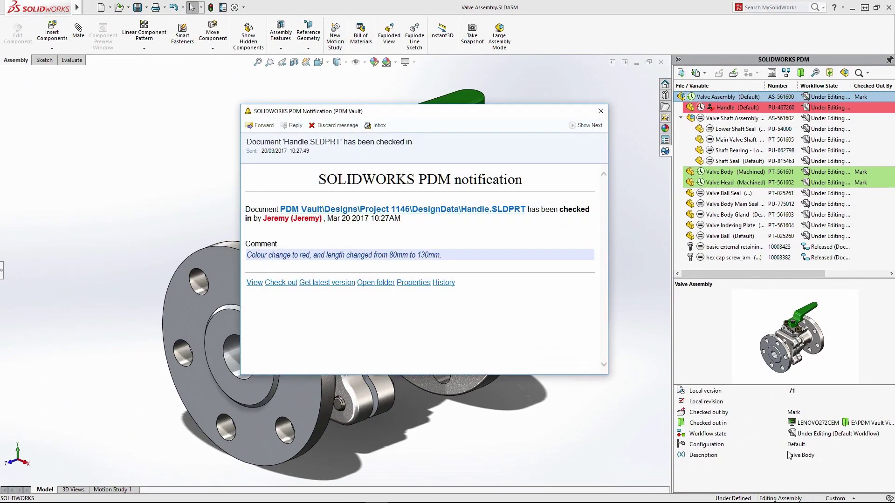
click(601, 112)
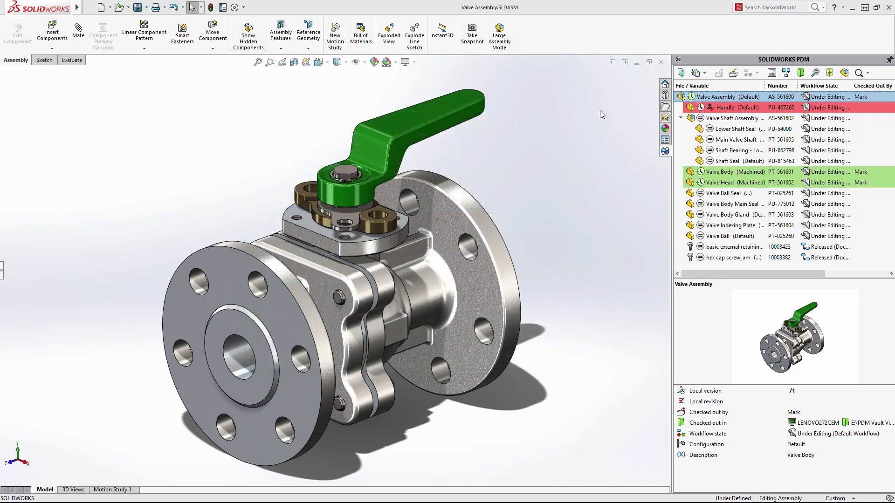
click(708, 108)
right_click(707, 108)
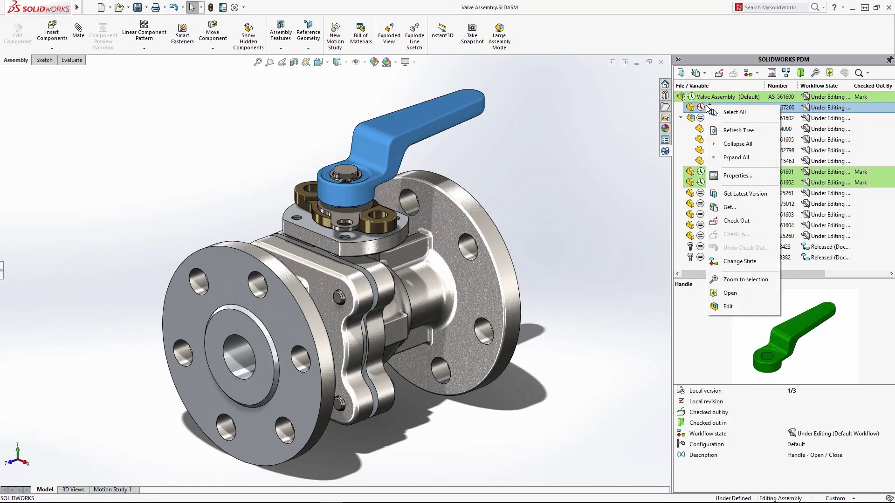
click(721, 193)
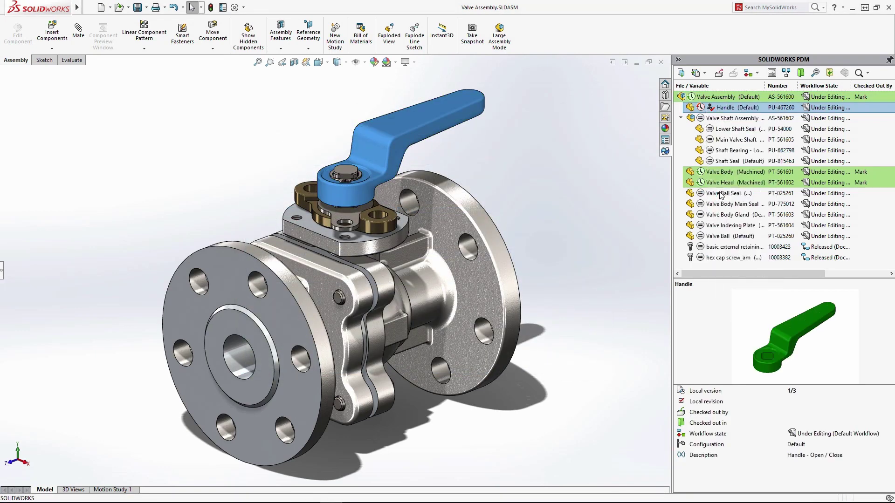
click(582, 180)
middle_drag(464, 247, 255, 292)
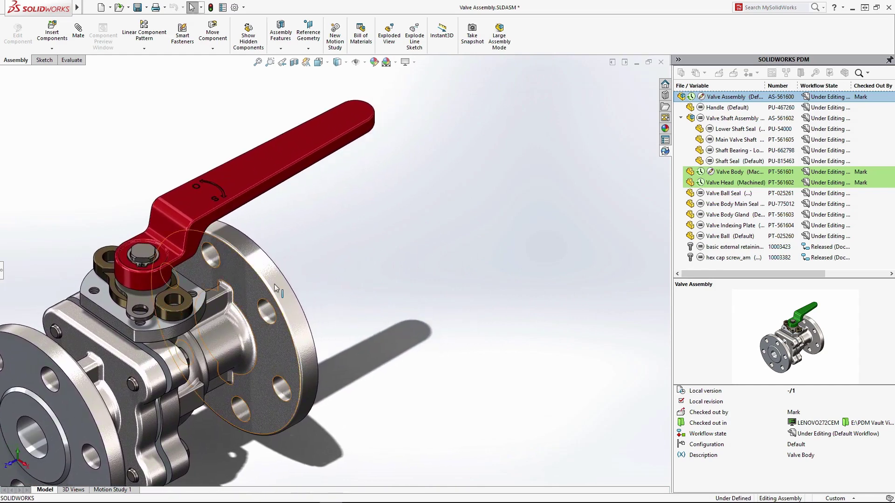
click(858, 73)
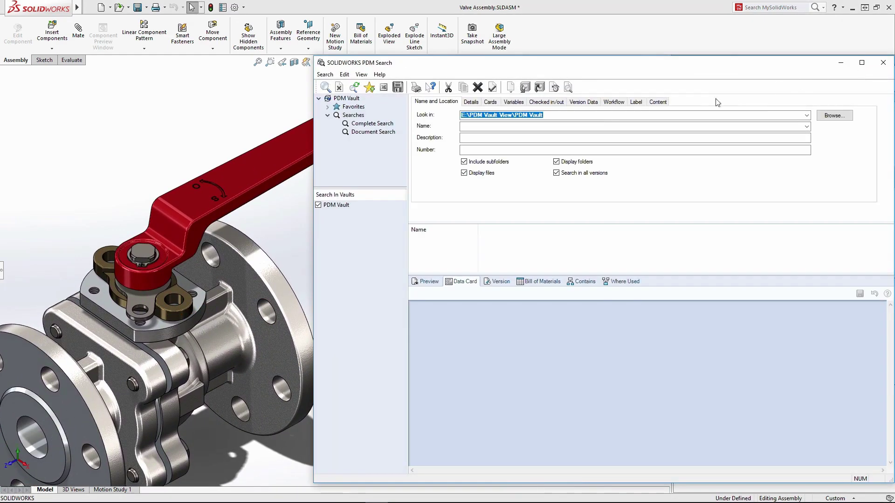
Search the vault for 'hex cap screw' and preview hex cap screw_am.sldprt
click(487, 138)
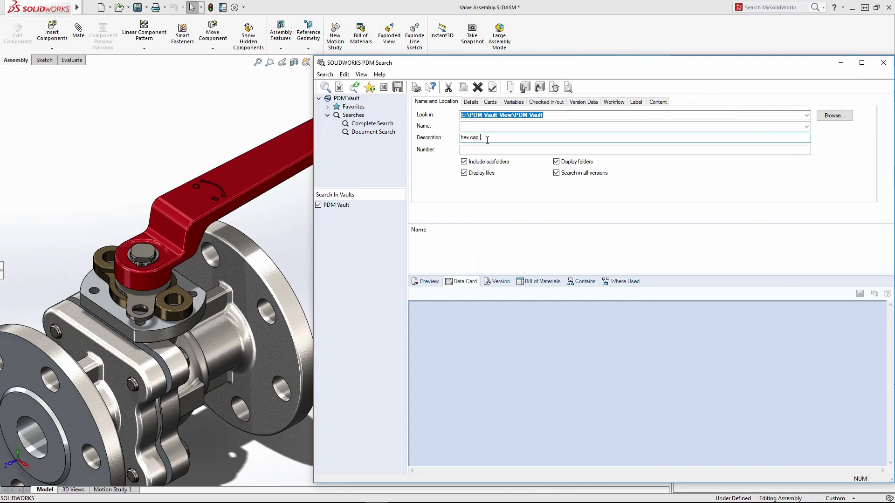
key(Return)
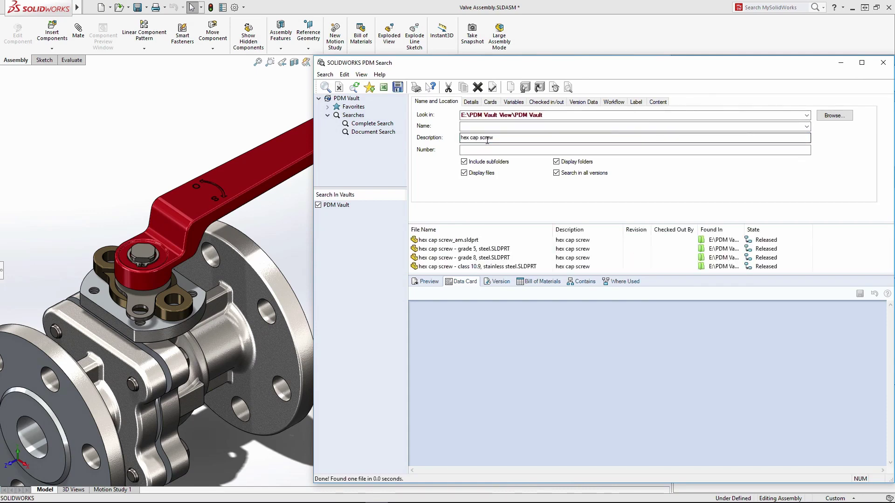
click(454, 241)
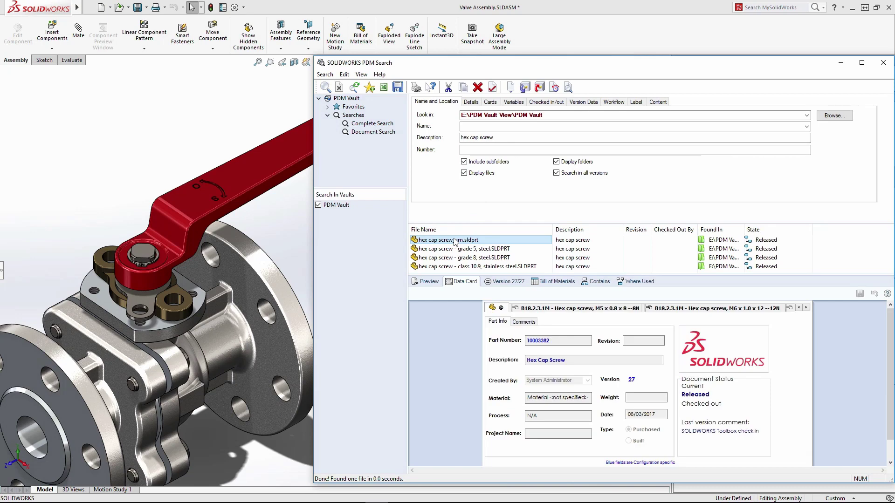
click(425, 281)
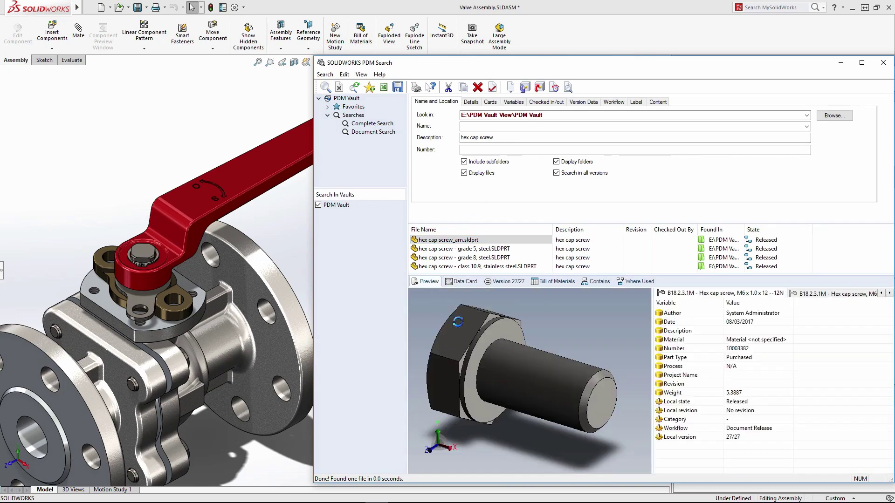
mouse_move(475, 346)
mouse_down()
mouse_move(466, 348)
mouse_move(494, 350)
mouse_move(476, 355)
mouse_up()
Insert the hex cap screw into a top plate hole at size M6
drag(441, 243, 181, 302)
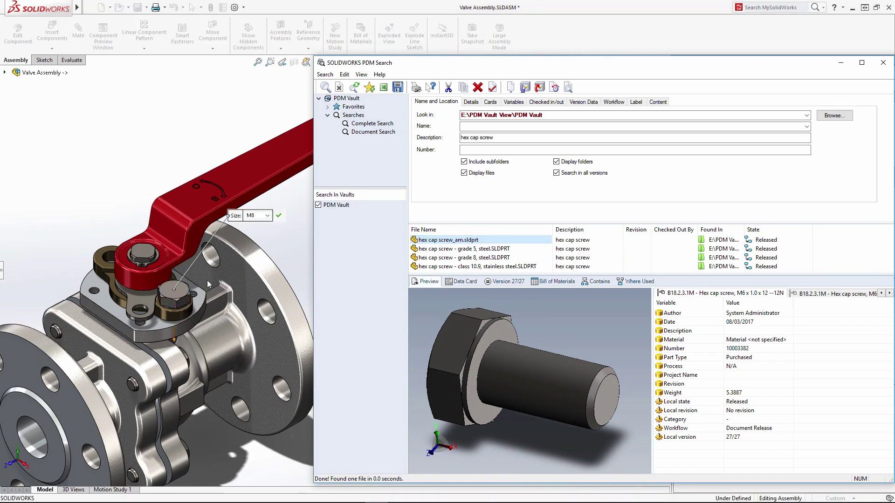
click(269, 215)
click(260, 232)
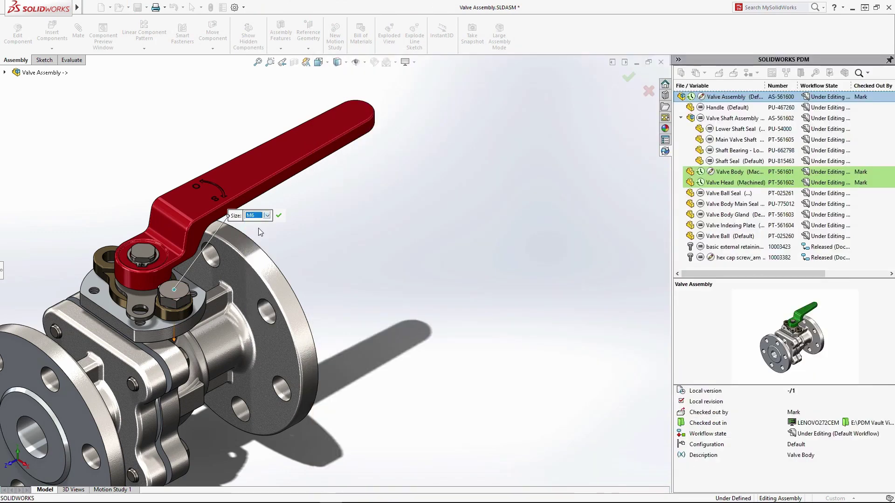
click(278, 216)
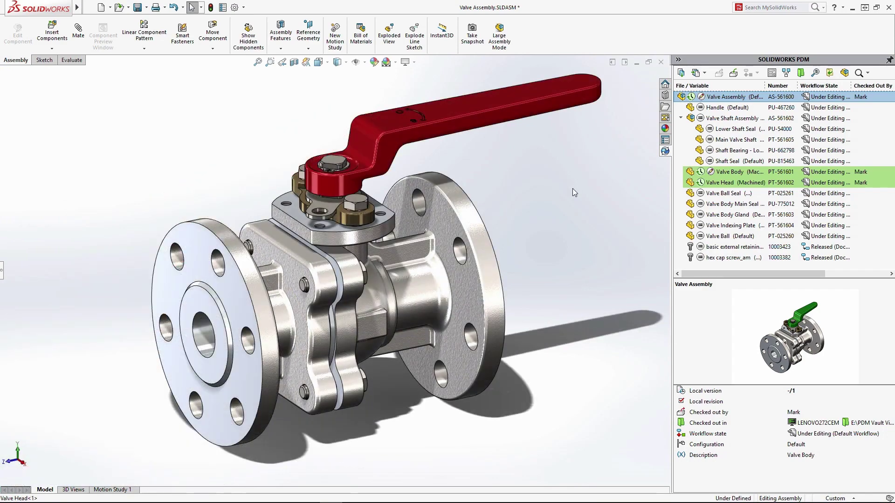
Open Valve Assembly.SLDDRW from the assembly's related files in PDM
click(736, 99)
click(787, 74)
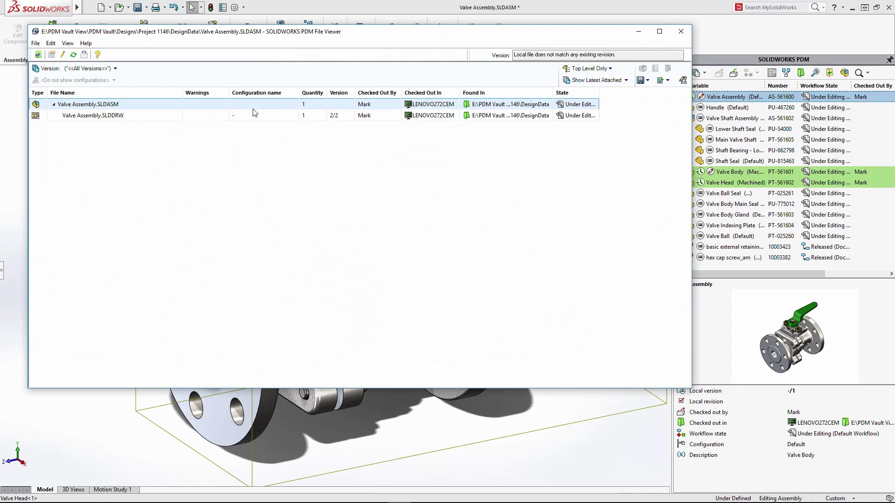
click(170, 115)
right_click(169, 115)
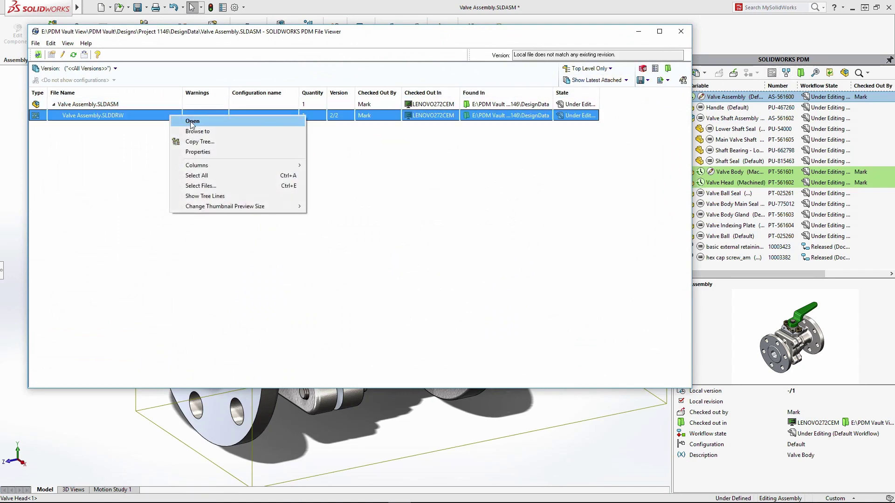
click(191, 122)
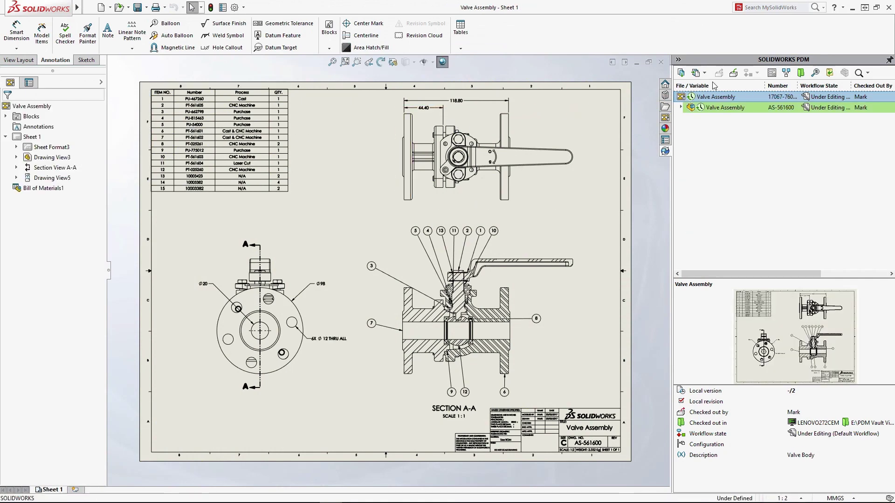
click(733, 74)
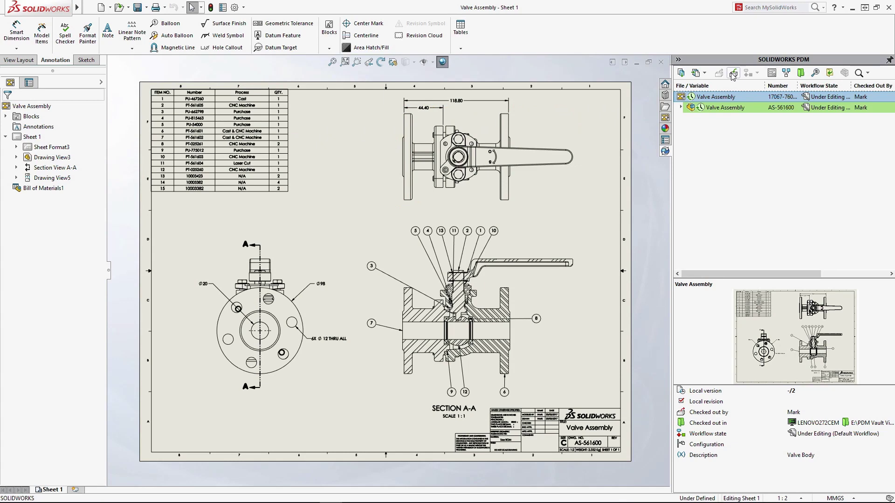
Check the drawing and assembly into the vault with the pasted change comment
text(Flange hole count updated to x6. Handle length and colour changed and cap screws added to indexing plate.)
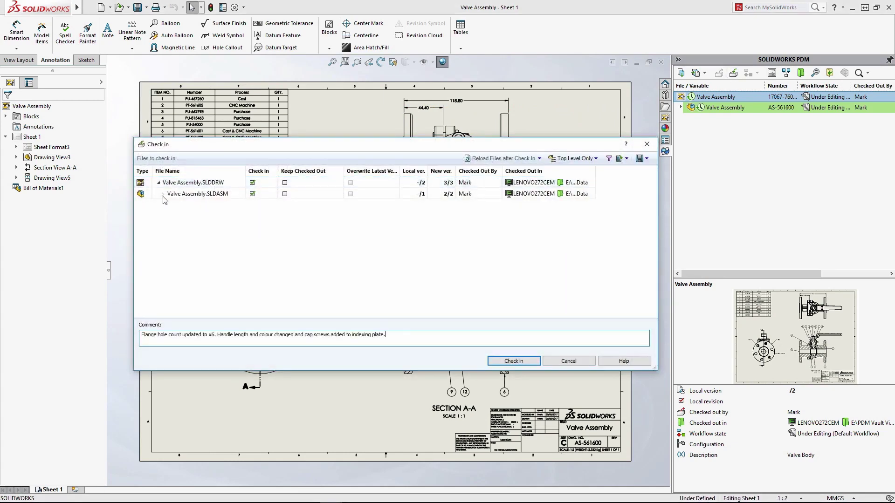
click(164, 195)
click(164, 194)
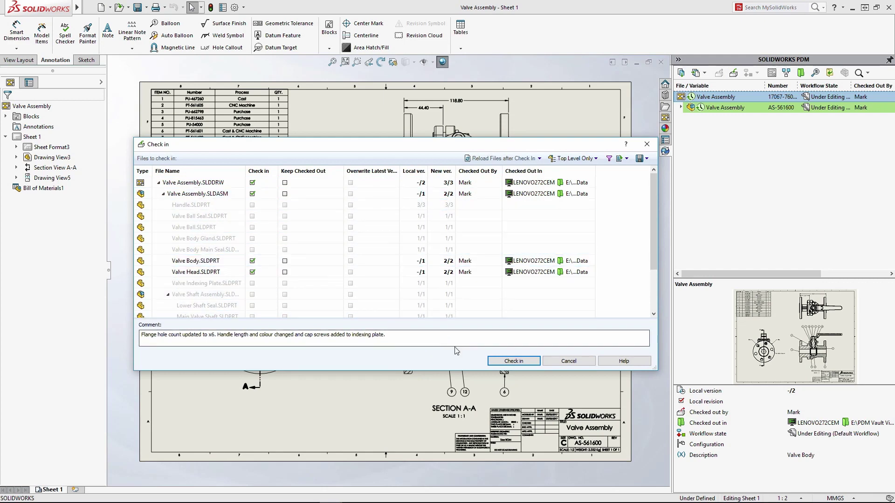
click(510, 362)
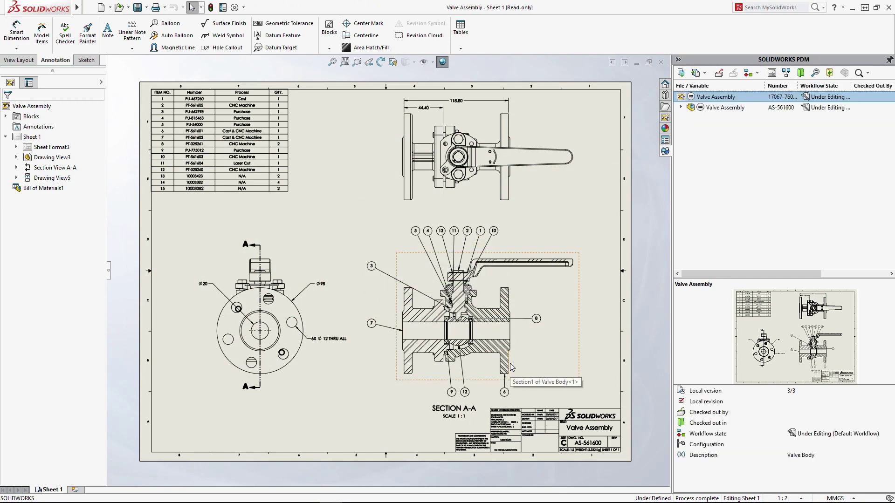
Submit the Valve Assembly drawing and assembly for approval with a comment
click(758, 73)
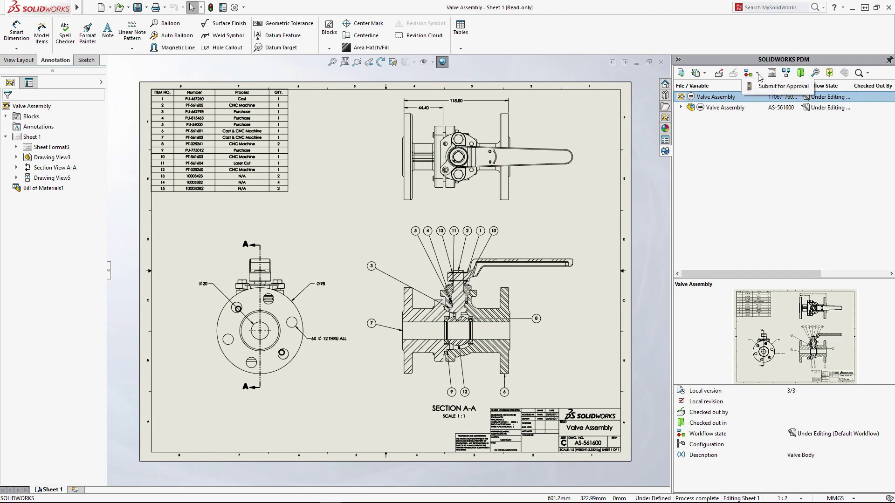
click(760, 88)
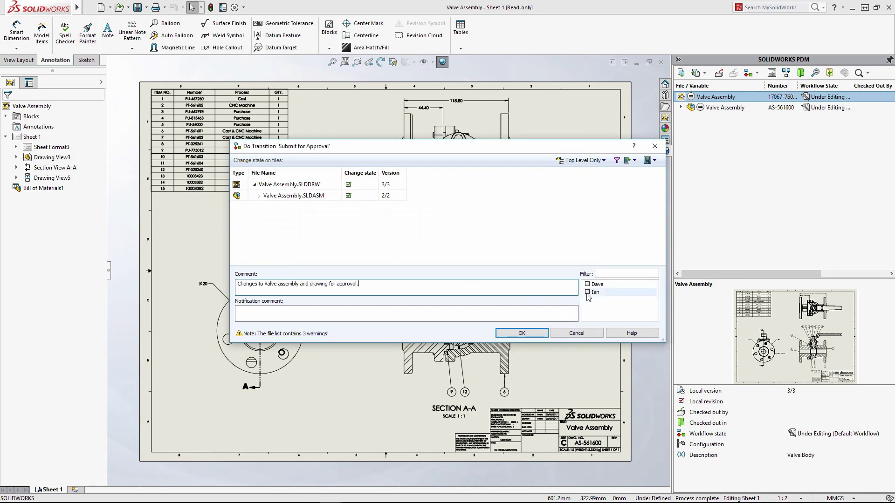
click(522, 333)
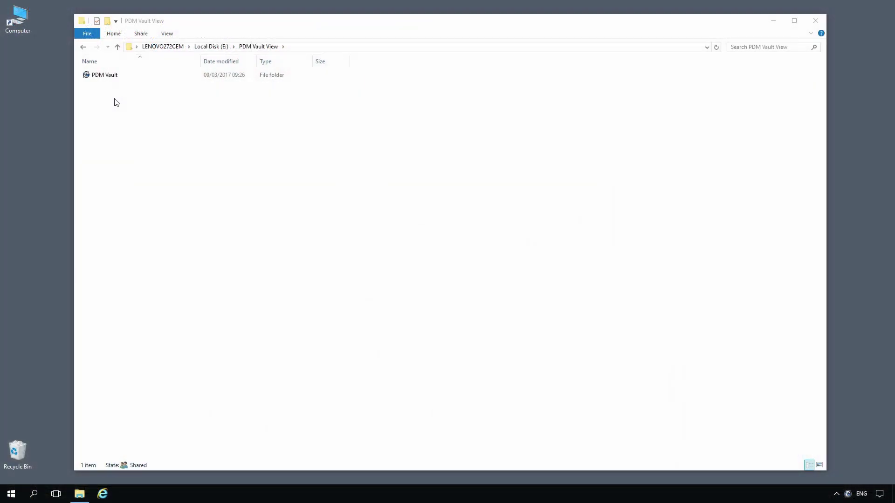
Log into PDM Vault and preview AS-561600 Specification.pdf, AS-561750-PC.xlsx and EC-1073
double_click(110, 76)
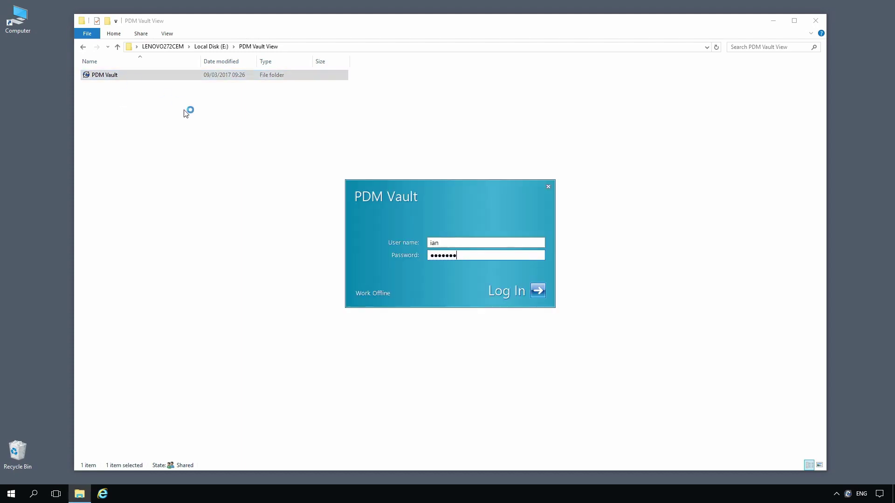
click(537, 293)
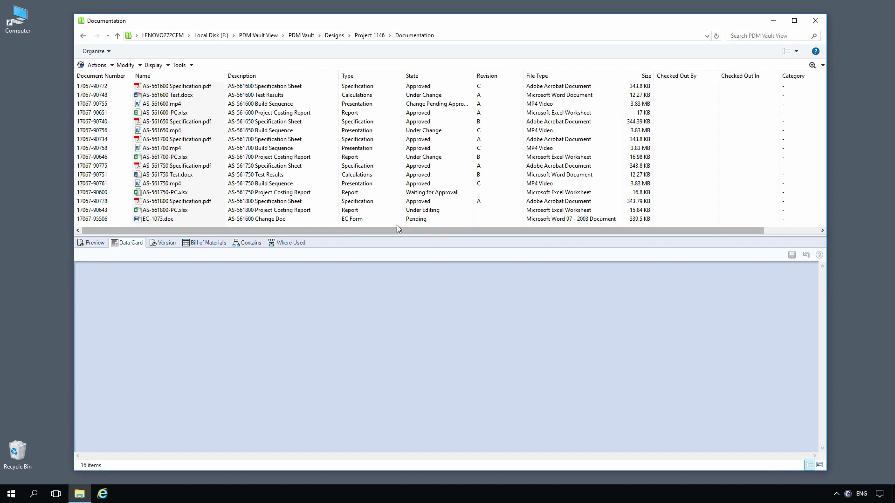
click(211, 88)
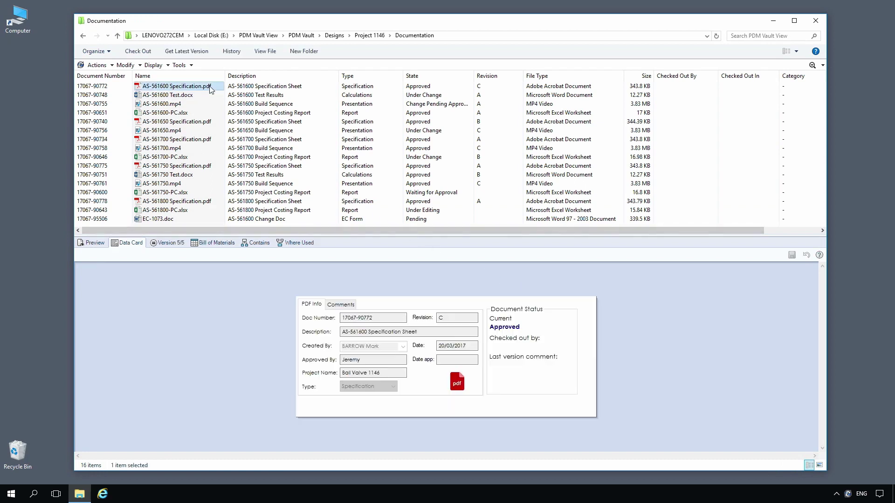
click(94, 243)
drag(542, 289, 553, 392)
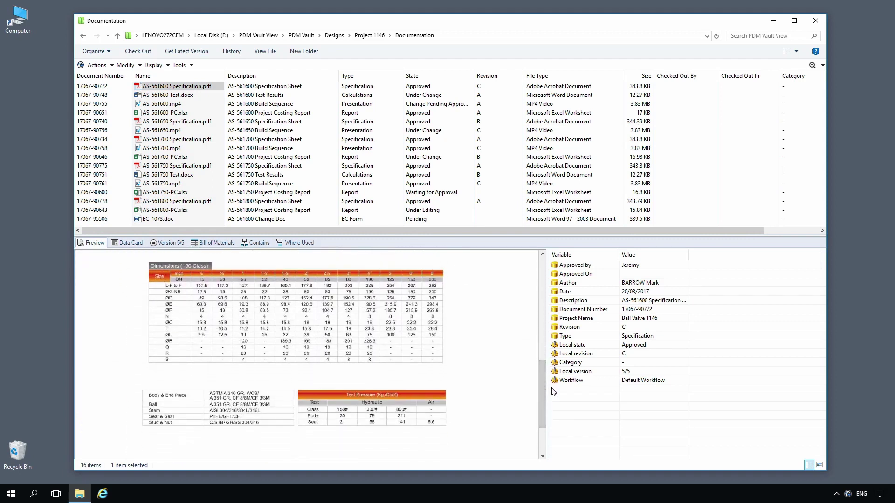
click(171, 193)
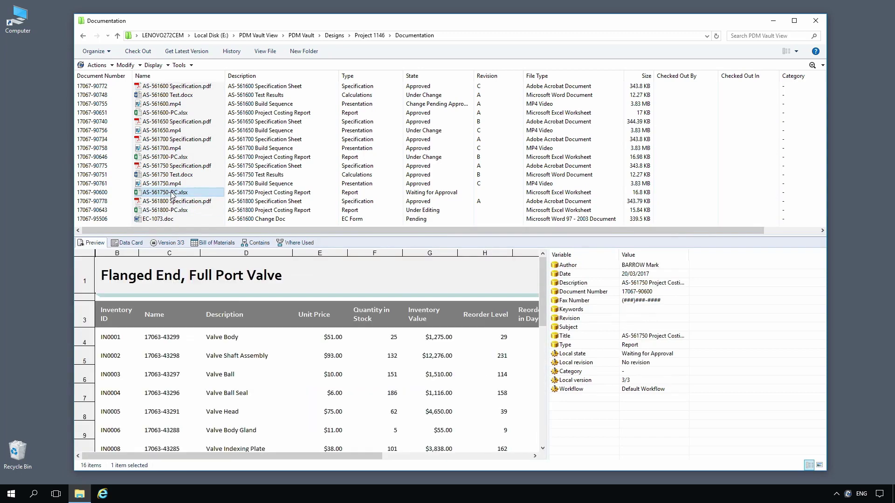
click(156, 219)
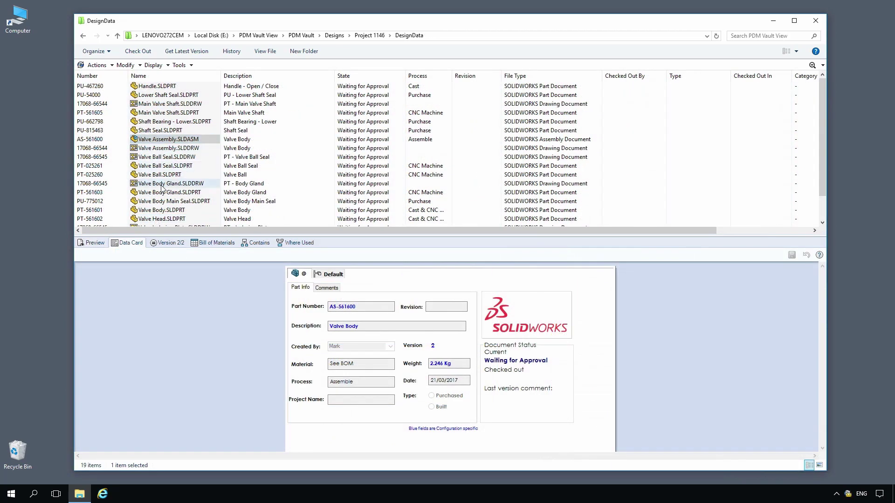
Preview the valve zoomed on its handle, then show Valve Assembly.SLDDRW's Change State options
click(94, 243)
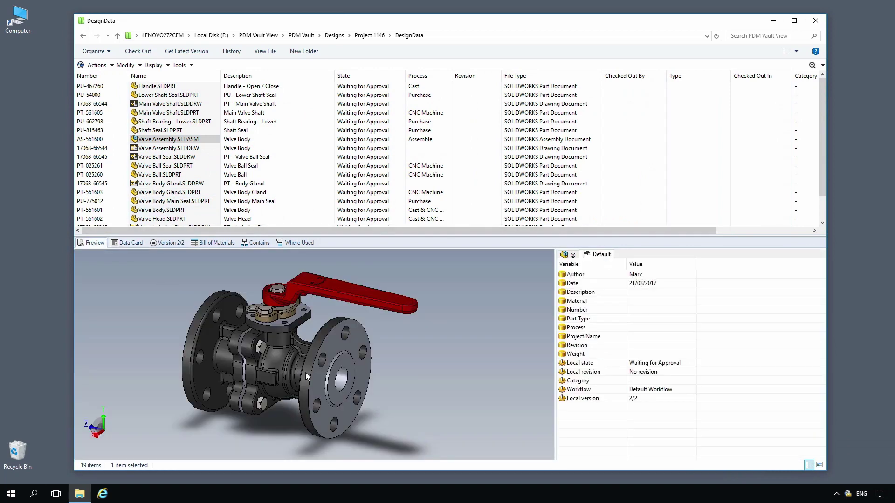
drag(310, 376, 385, 406)
right_click(260, 290)
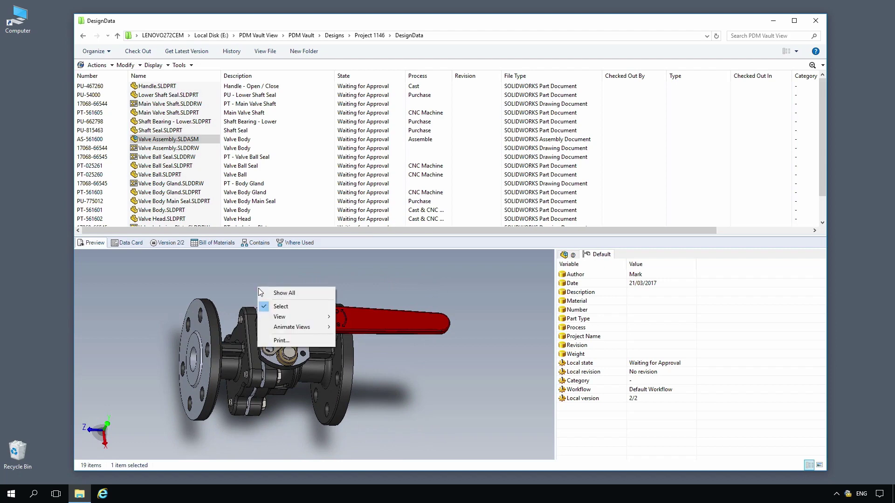
mouse_move(280, 316)
click(368, 327)
drag(238, 293, 304, 348)
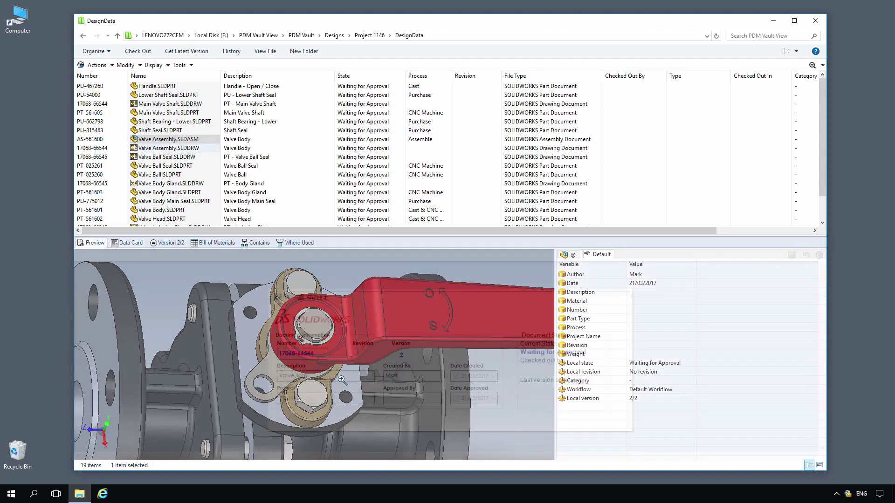
right_click(167, 148)
mouse_move(217, 343)
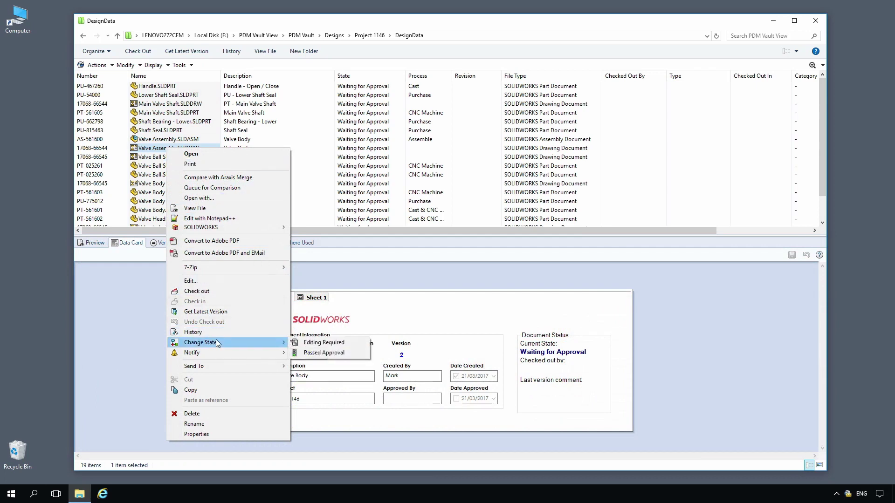
Move the Valve Assembly drawing and assembly through Passed Approval with the comment 'Approved'
click(307, 354)
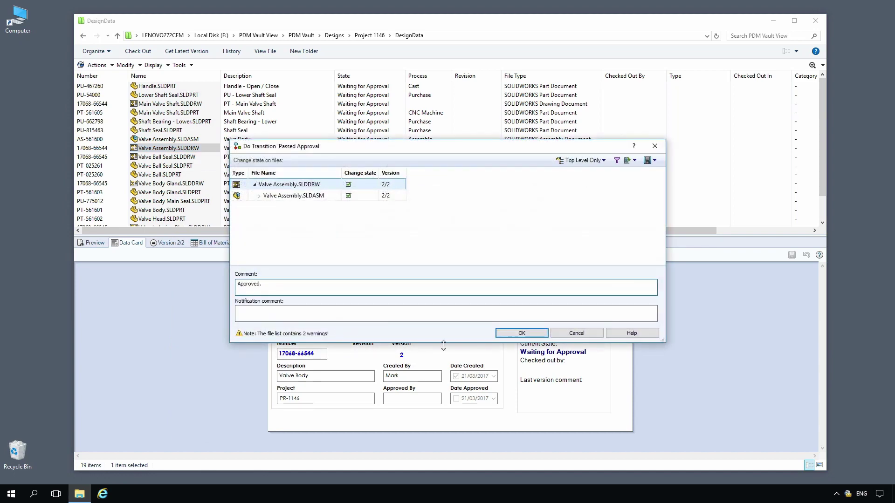
click(522, 333)
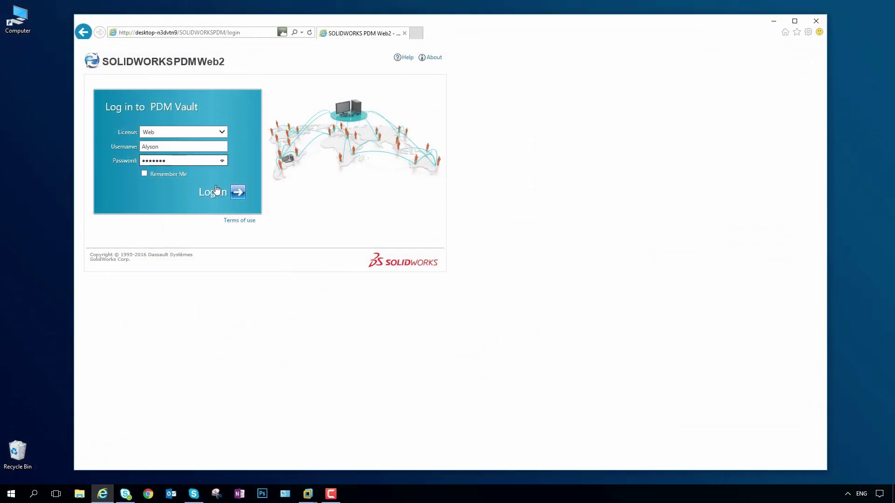
Log in to PDM Web2 and rotate Handle.SLDPRT in the interactive eDrawings viewer
click(237, 193)
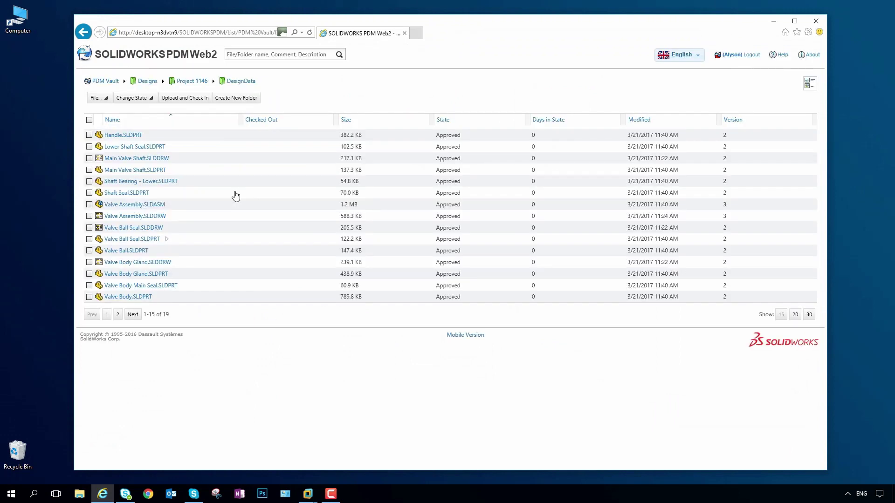
click(125, 135)
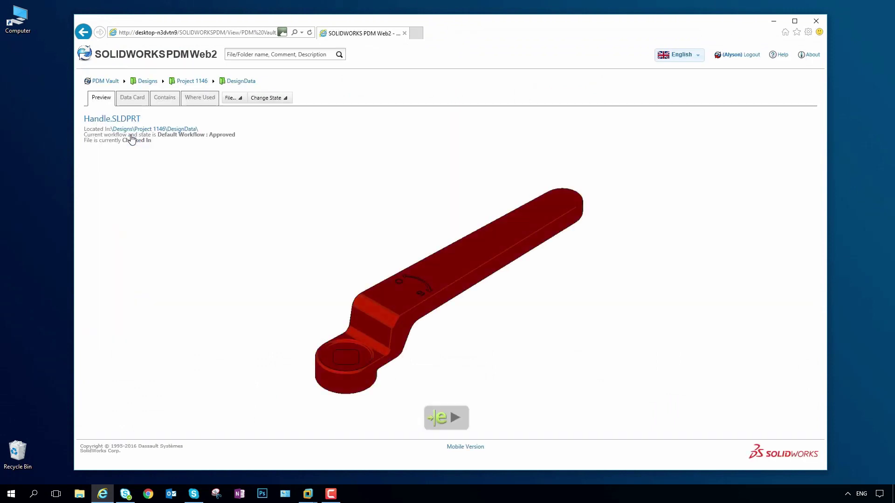
click(441, 418)
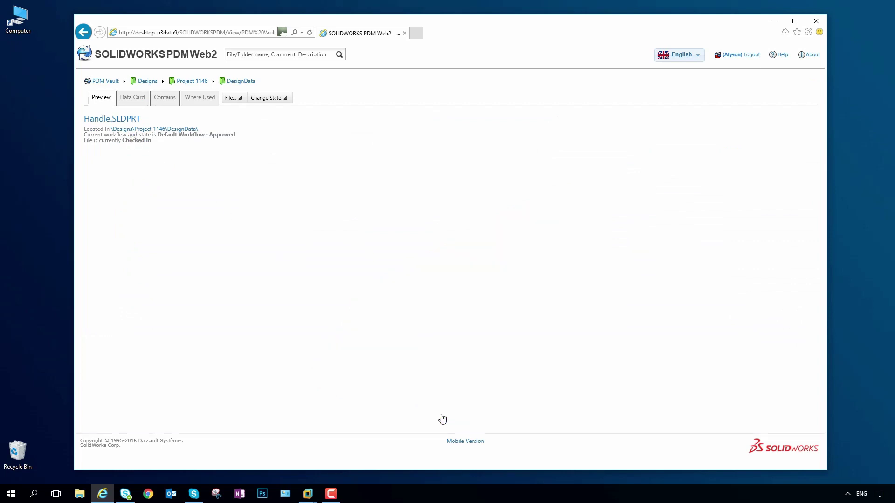
drag(428, 349, 214, 283)
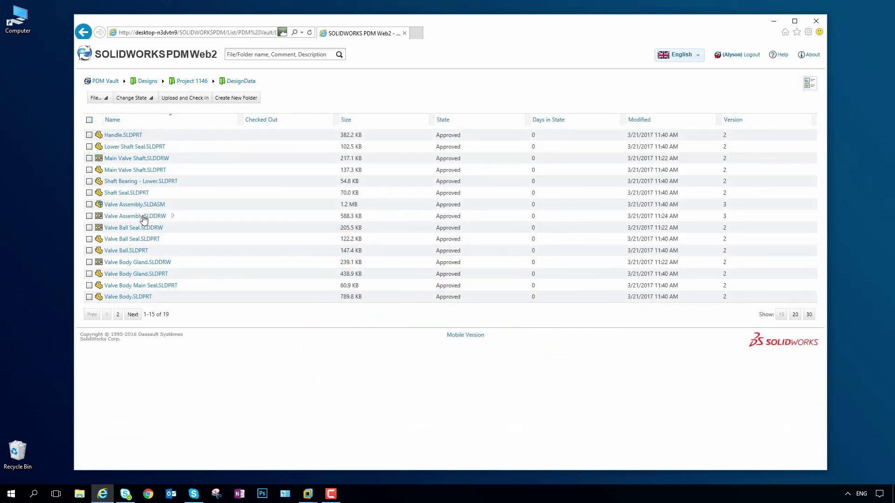
View Valve Assembly.SLDDRW in the eDrawings viewer, zooming and panning to its BOM table
click(144, 217)
click(438, 420)
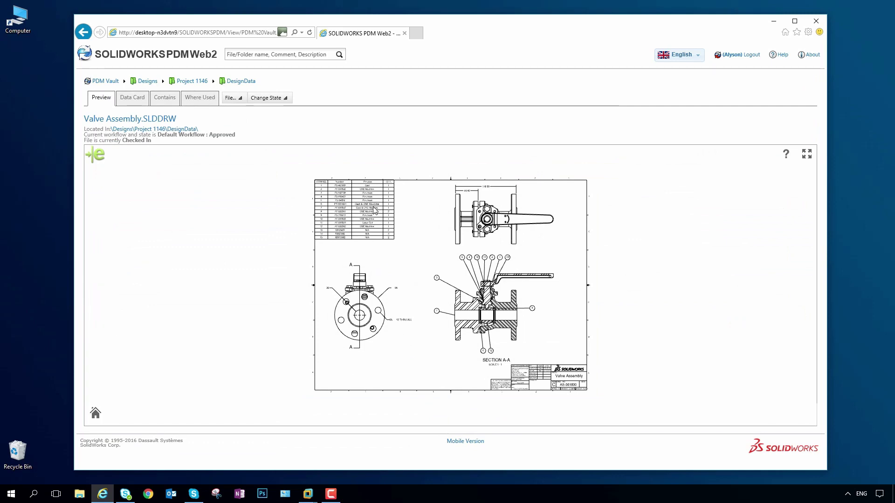
scroll(375, 211, up, 5)
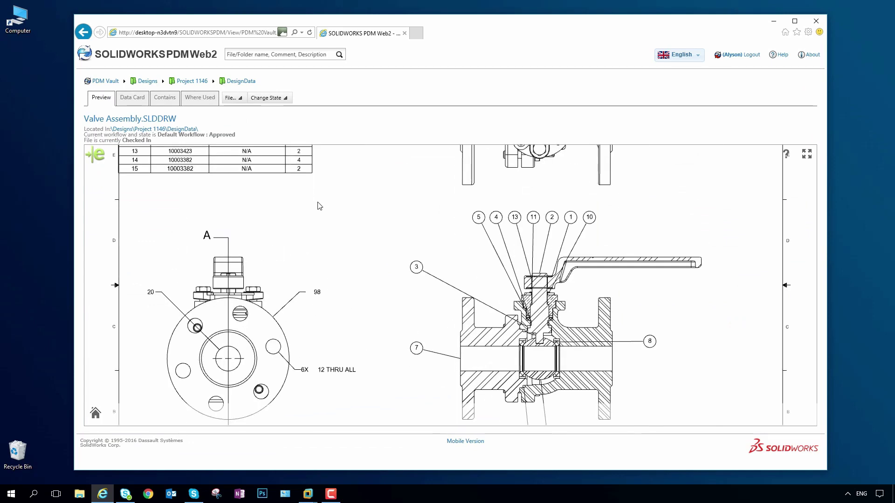
drag(310, 201, 385, 331)
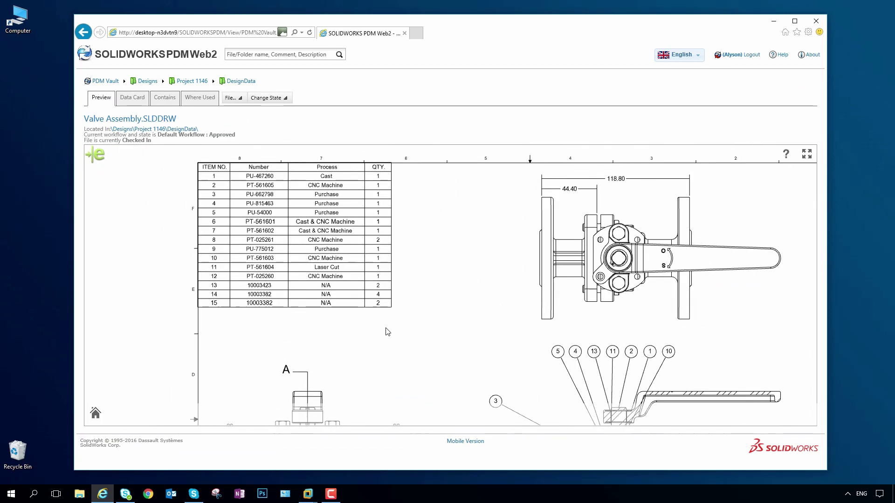
drag(503, 330, 417, 323)
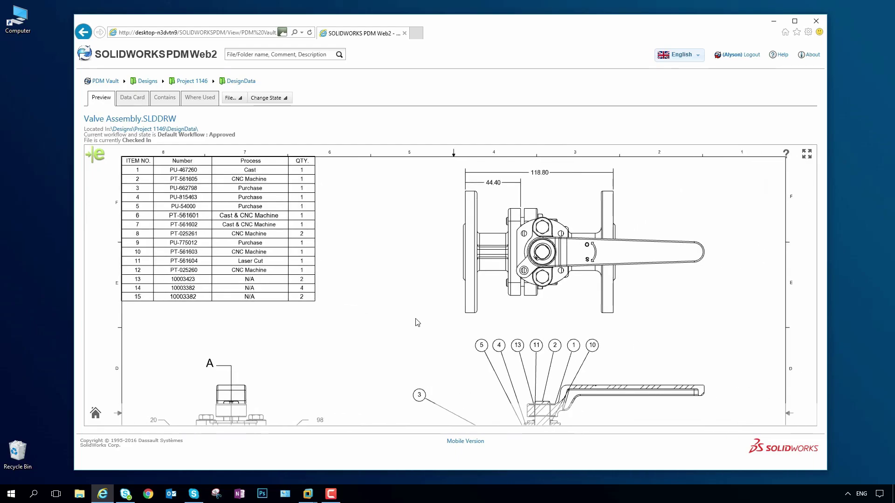